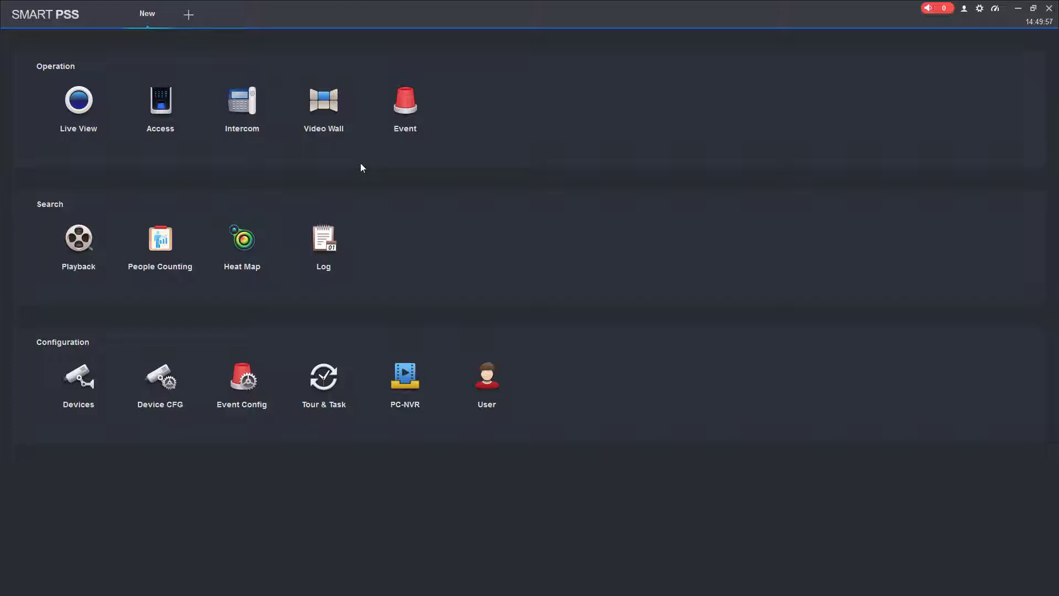
# Open a Live View tab with the Default Group device tree and four empty panes.
pyautogui.click(91, 111)
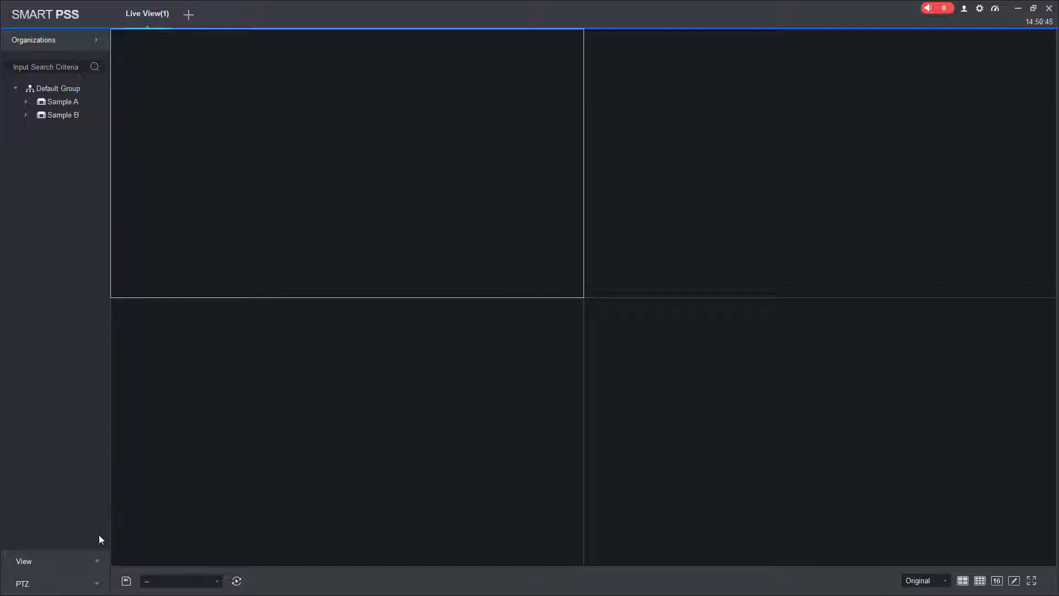
# Expand the View panel to list the Default Group and New Group saved views.
pyautogui.click(100, 559)
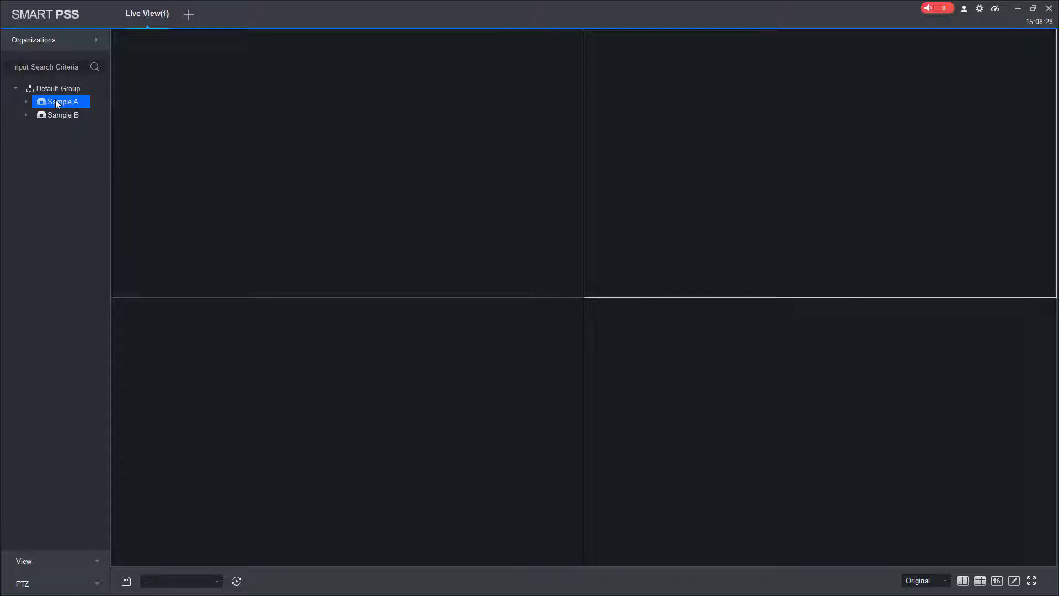
# Expand Sample A and Sample B in Organizations to list their four and nine cameras.
pyautogui.click(56, 117)
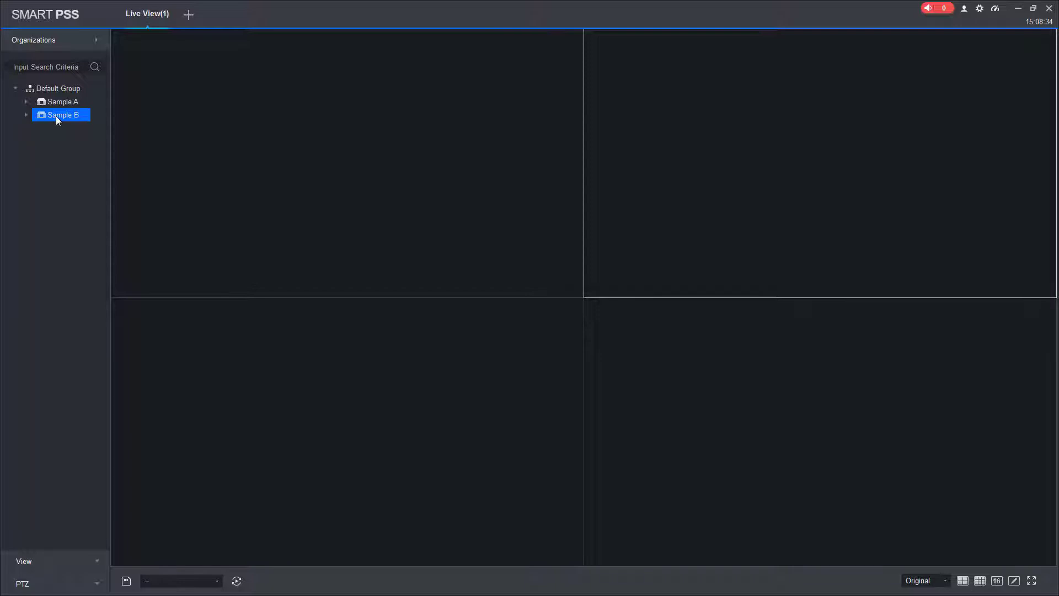
pyautogui.click(24, 101)
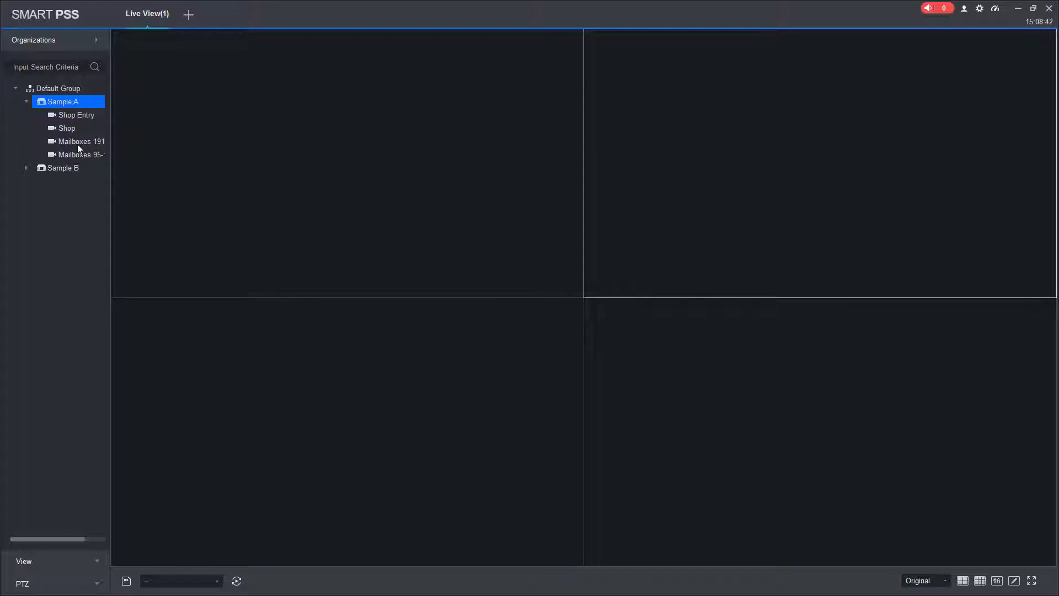
pyautogui.click(26, 167)
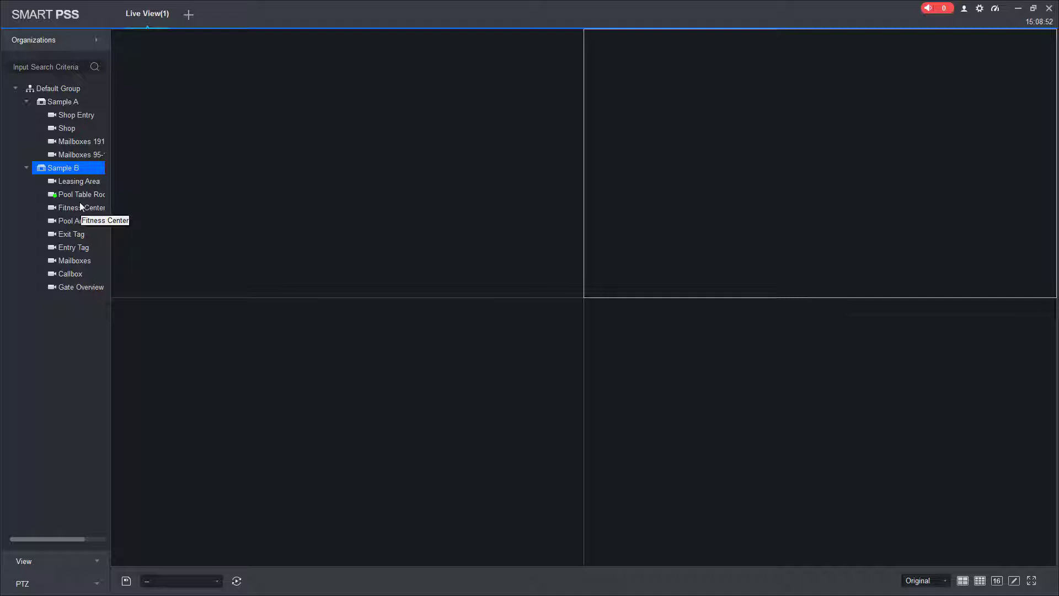
# Put Shop Entry, Callbox and Pool Area in the top-left, top-right and bottom-left panes.
pyautogui.click(58, 115)
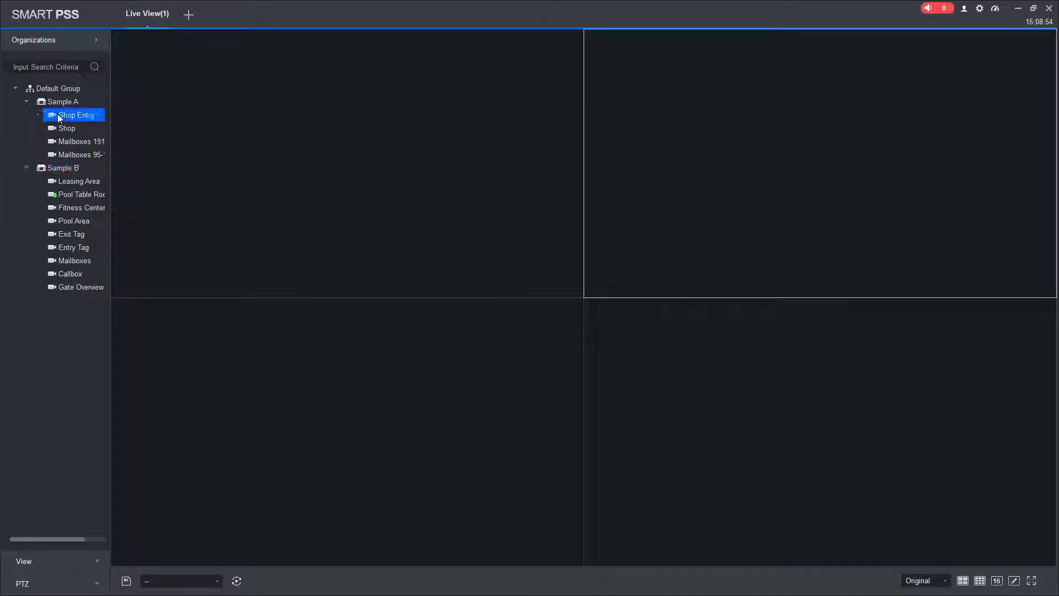
pyautogui.moveTo(298, 118); pyautogui.dragTo(298, 118)
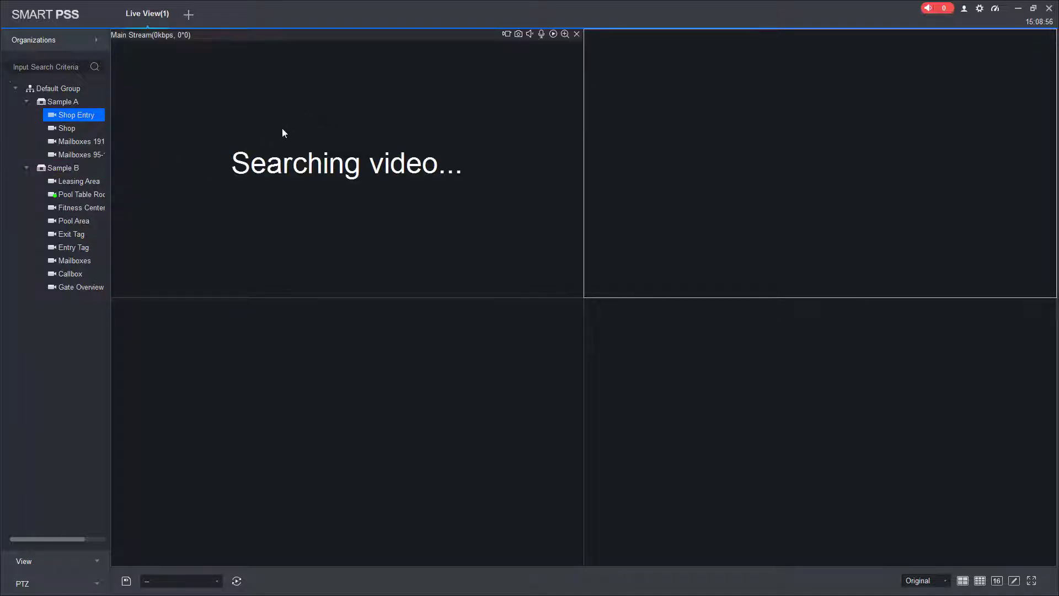
pyautogui.moveTo(55, 273); pyautogui.dragTo(749, 156)
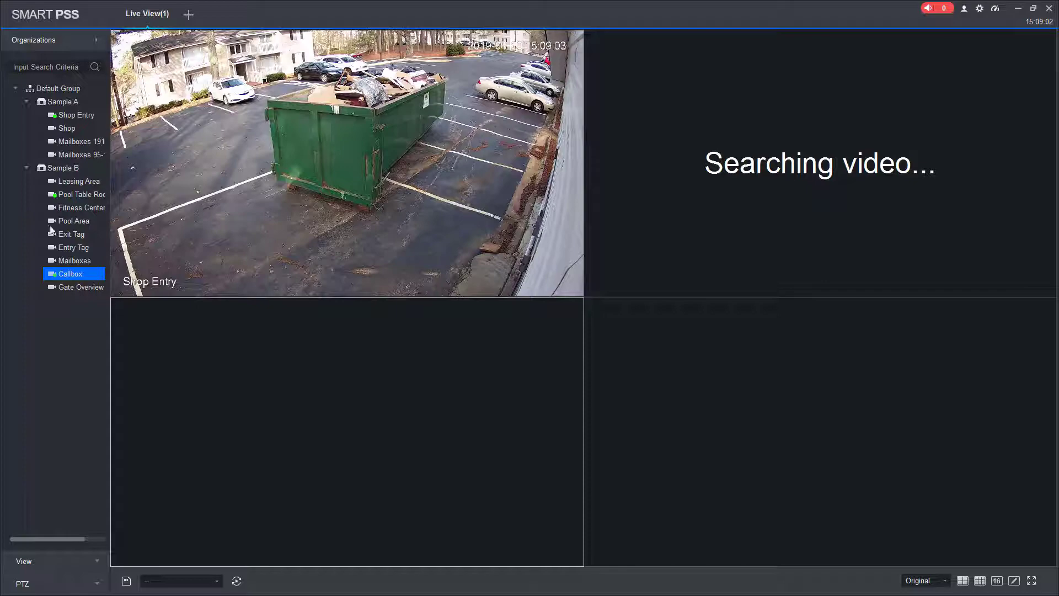
pyautogui.click(50, 222)
pyautogui.moveTo(50, 223); pyautogui.dragTo(364, 414)
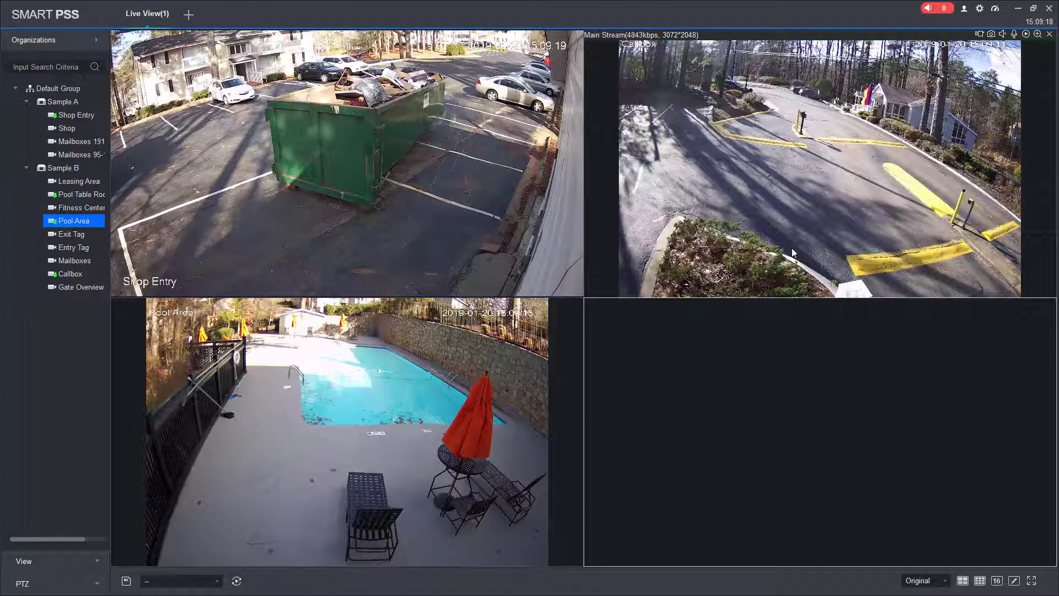
# Maximize and restore the Pool Area feed, then close all videos and confirm.
pyautogui.doubleClick(387, 396)
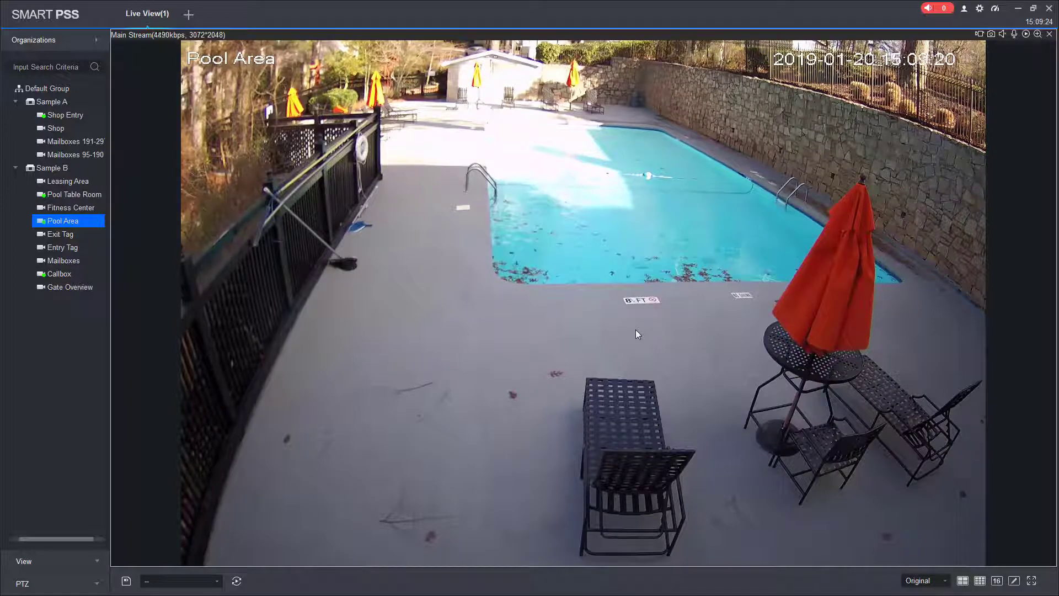
pyautogui.doubleClick(533, 266)
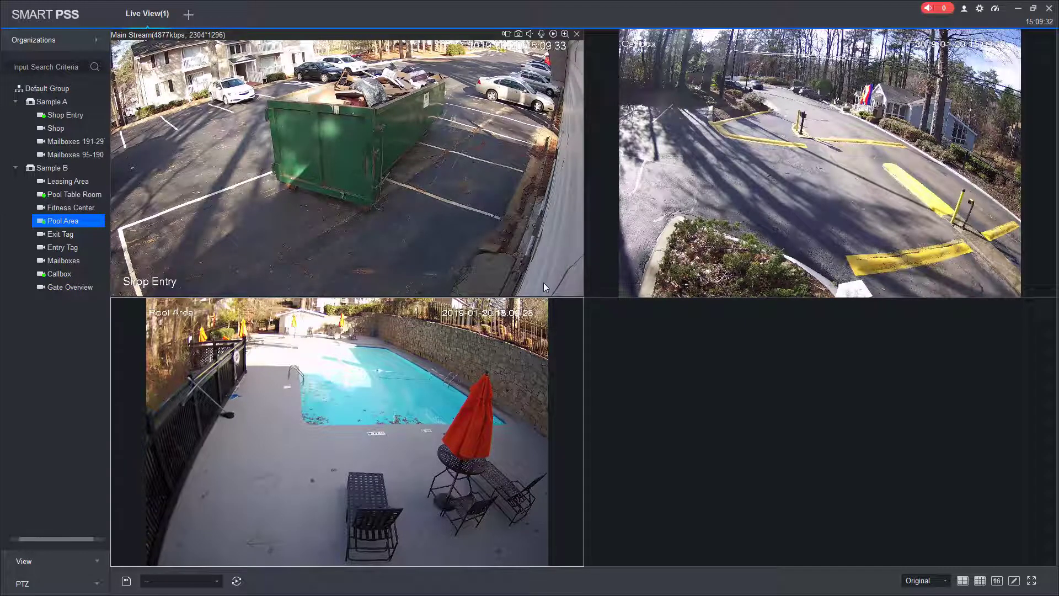
pyautogui.rightClick(477, 214)
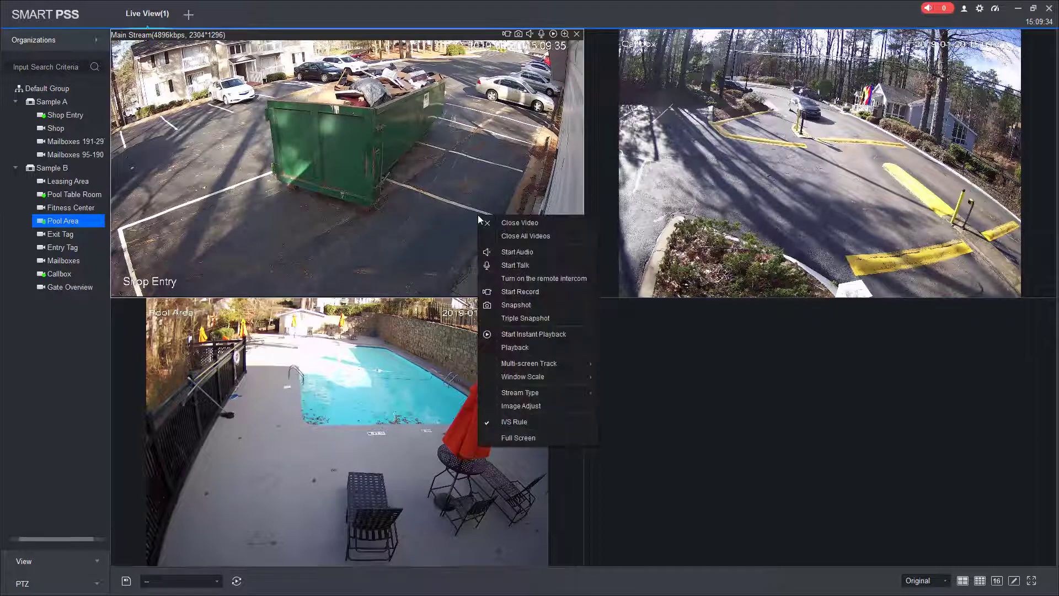
pyautogui.click(516, 237)
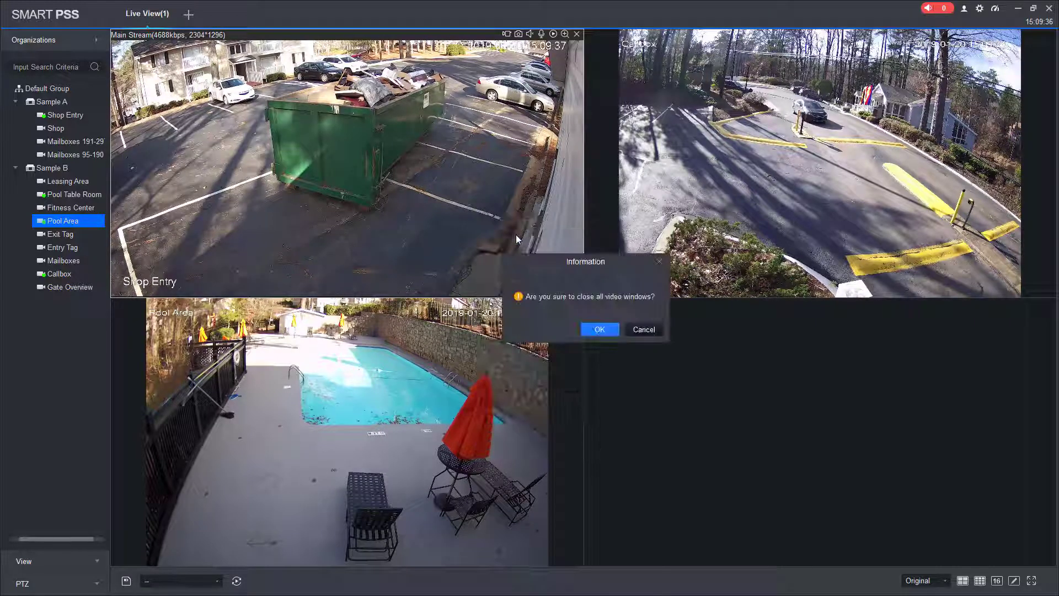
pyautogui.click(601, 329)
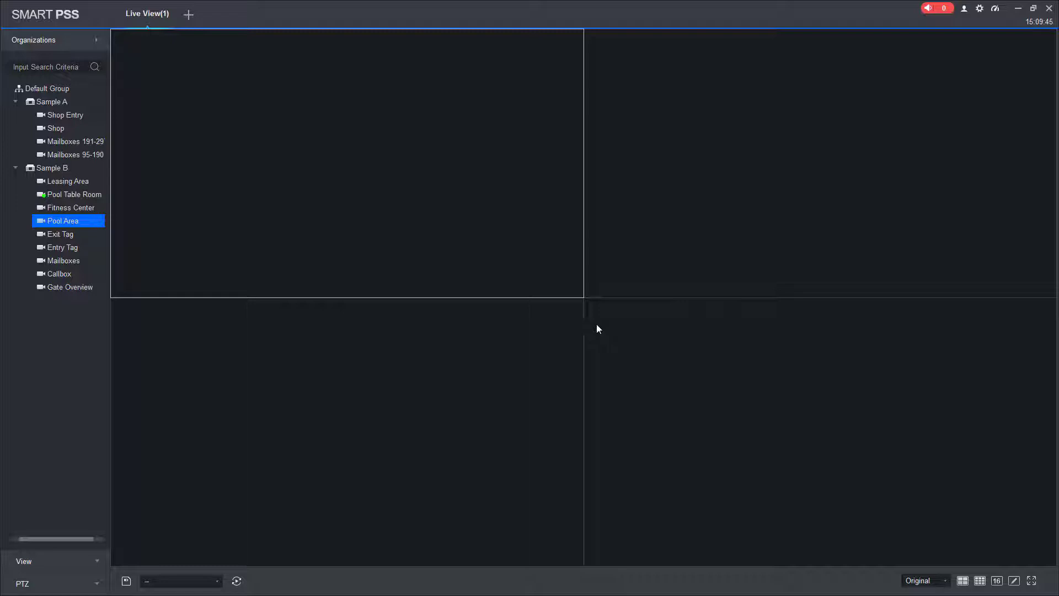
# Drag the Sample A device onto the top-left pane to stream its four cameras.
pyautogui.click(32, 102)
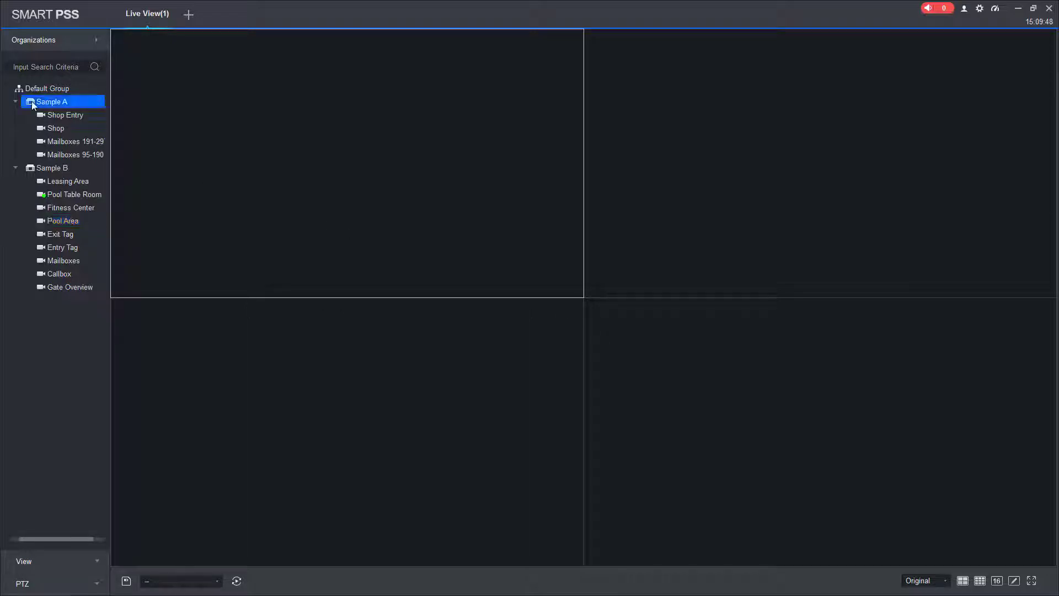
pyautogui.moveTo(32, 105); pyautogui.dragTo(207, 132)
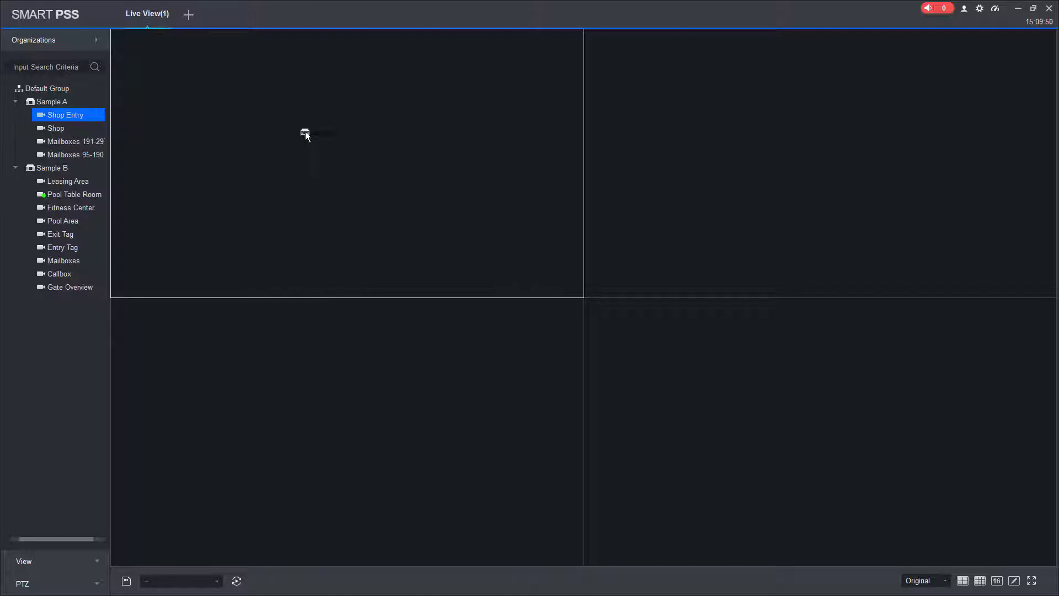
pyautogui.moveTo(305, 131); pyautogui.dragTo(305, 131)
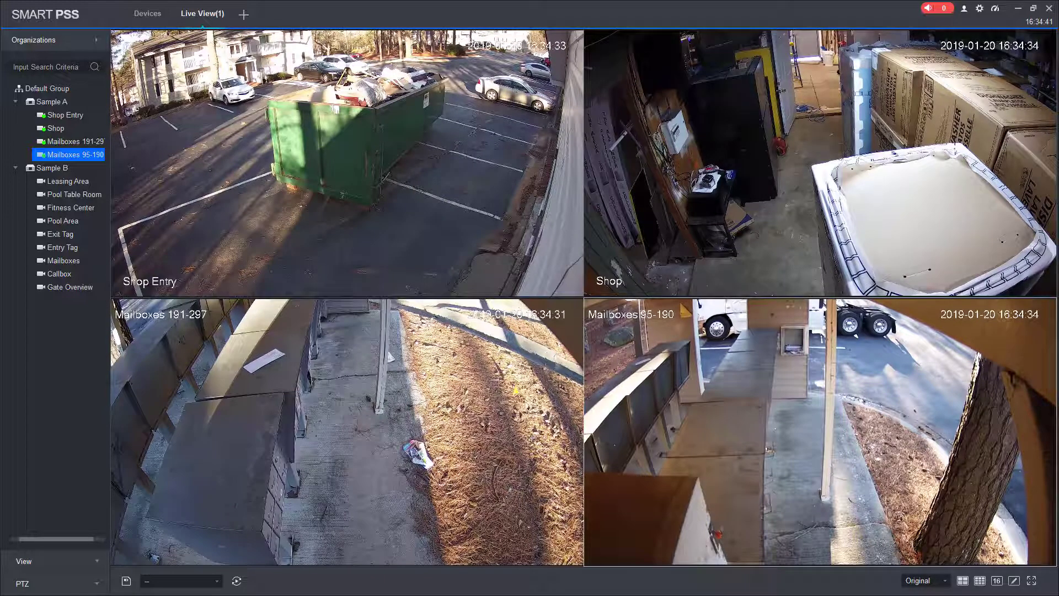
pyautogui.moveTo(884, 339)
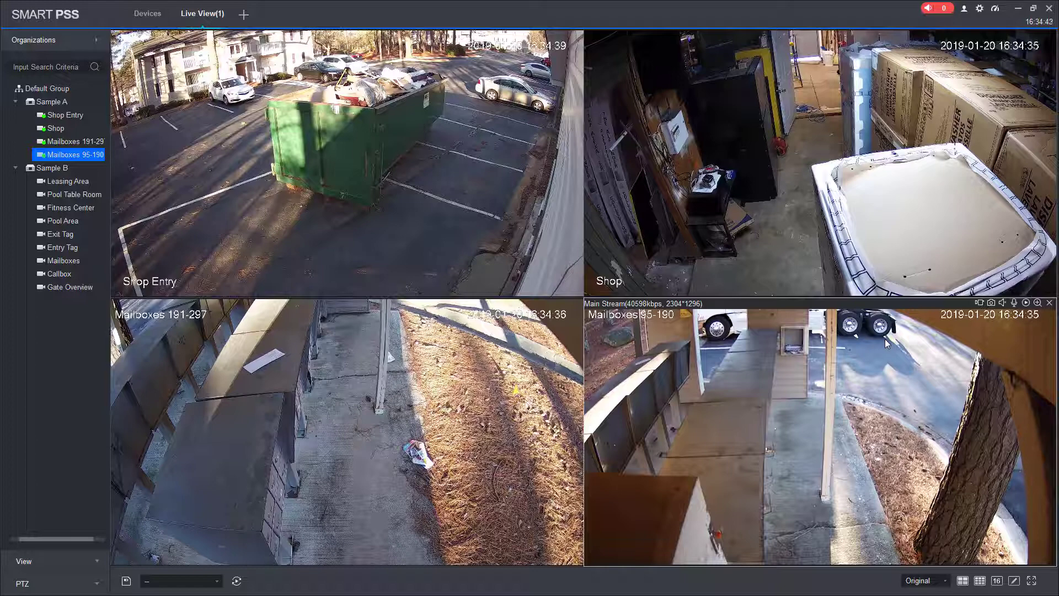
pyautogui.moveTo(577, 259)
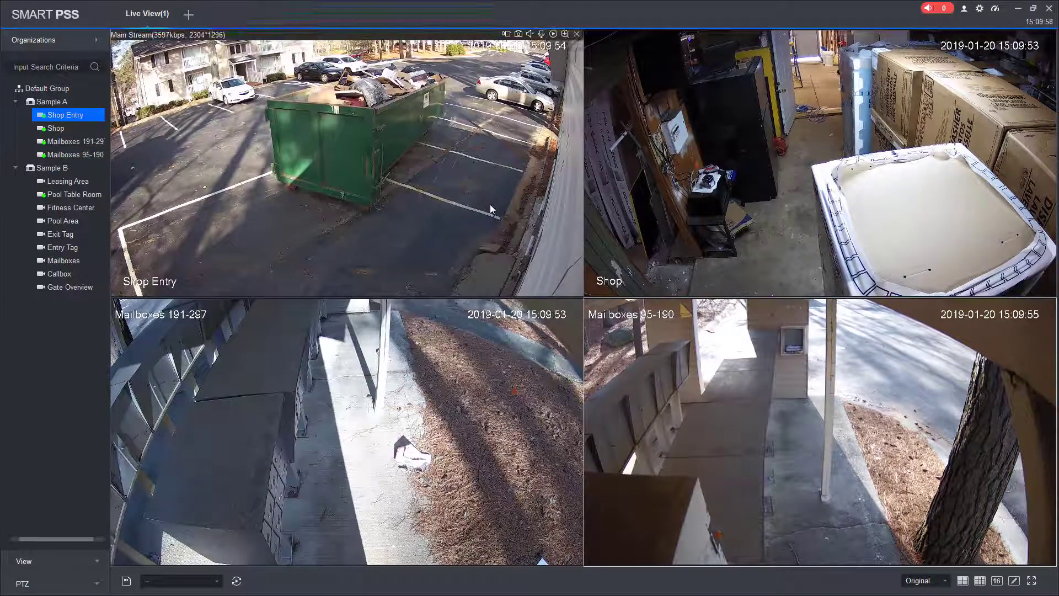
# Close all feeds and switch Live View to the 8-split layout under Normal Split.
pyautogui.rightClick(490, 204)
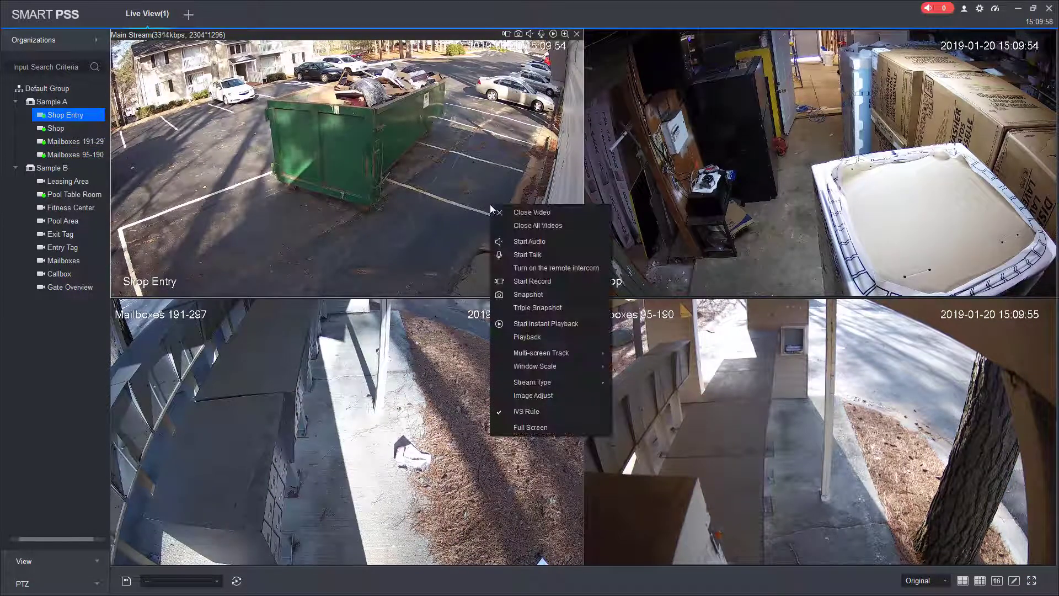
pyautogui.click(529, 225)
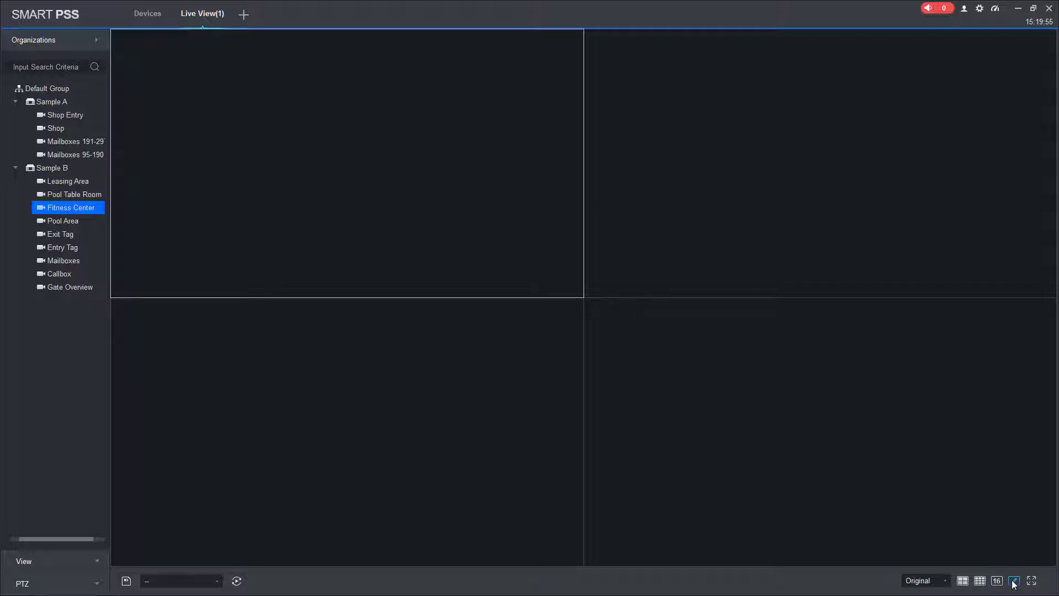
pyautogui.click(1013, 581)
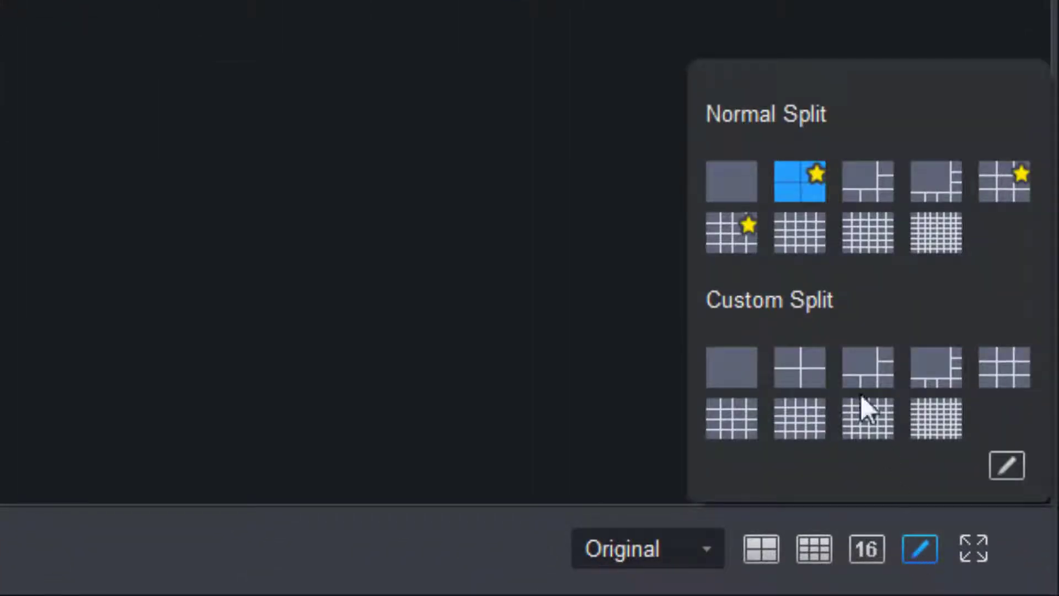
pyautogui.click(869, 190)
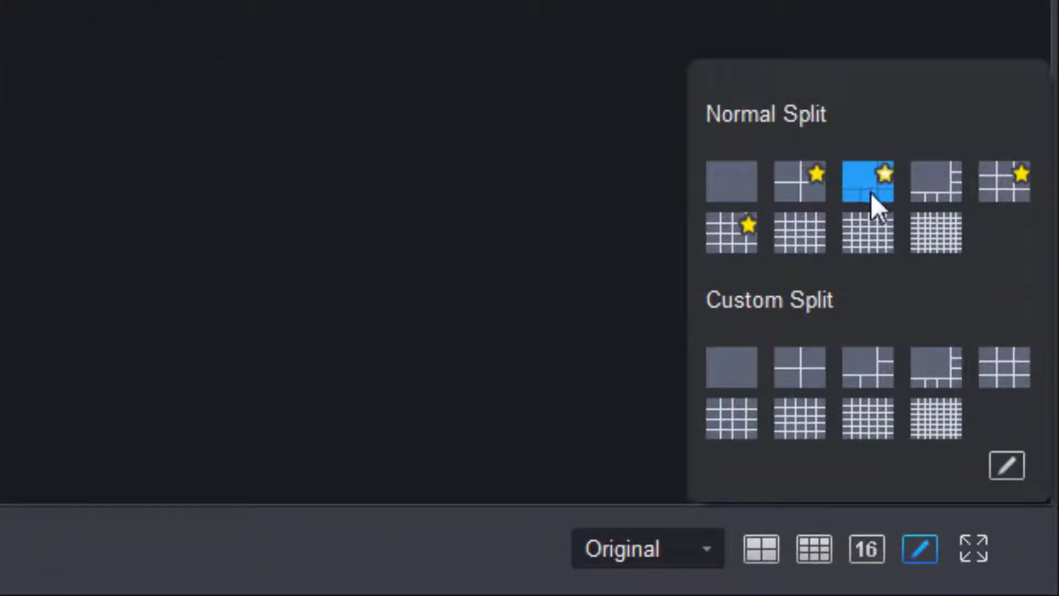
pyautogui.click(941, 177)
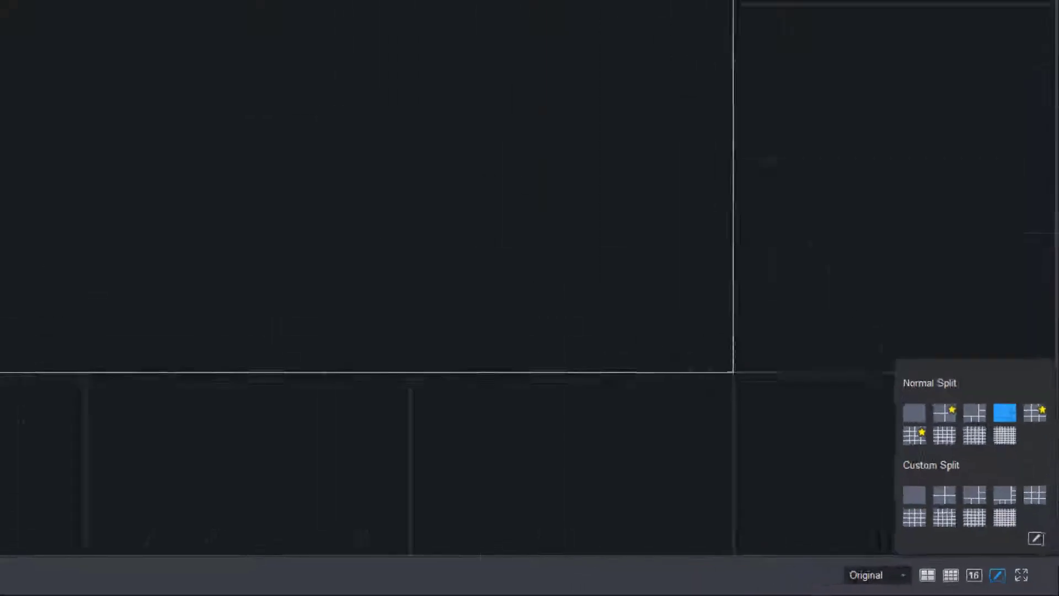
# Place Pool Area in the large pane, with Mailboxes, Callbox and Gate Overview down the right.
pyautogui.moveTo(64, 224); pyautogui.dragTo(328, 237)
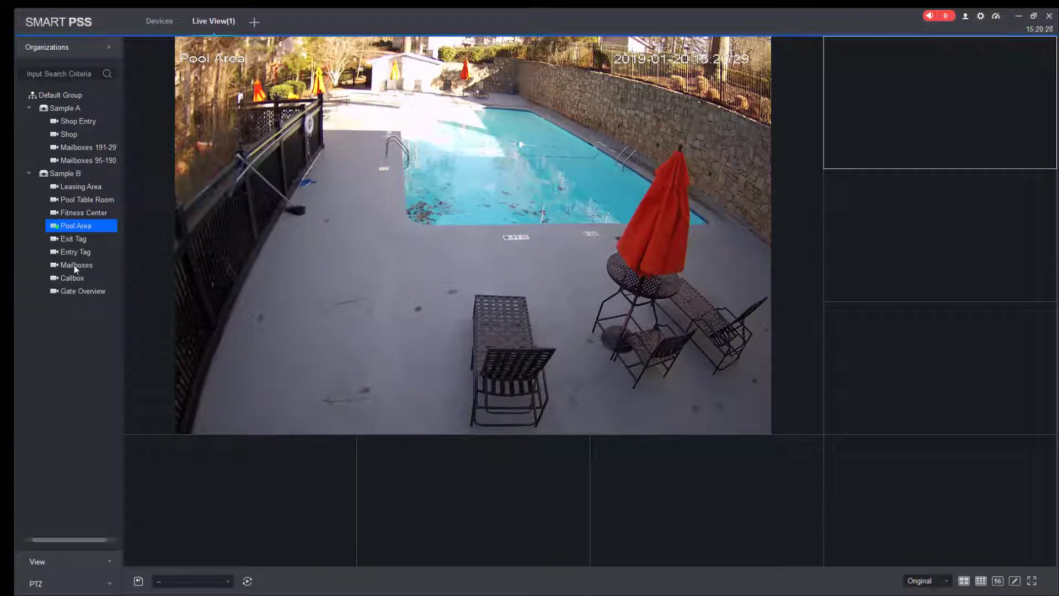
pyautogui.moveTo(77, 264); pyautogui.dragTo(896, 113)
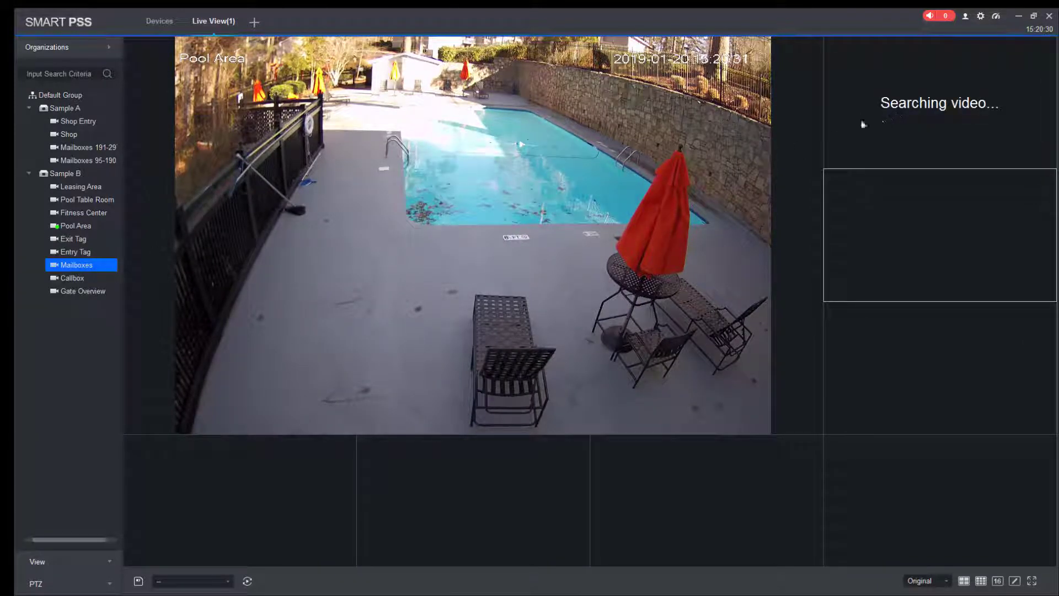
pyautogui.moveTo(71, 282); pyautogui.dragTo(862, 255)
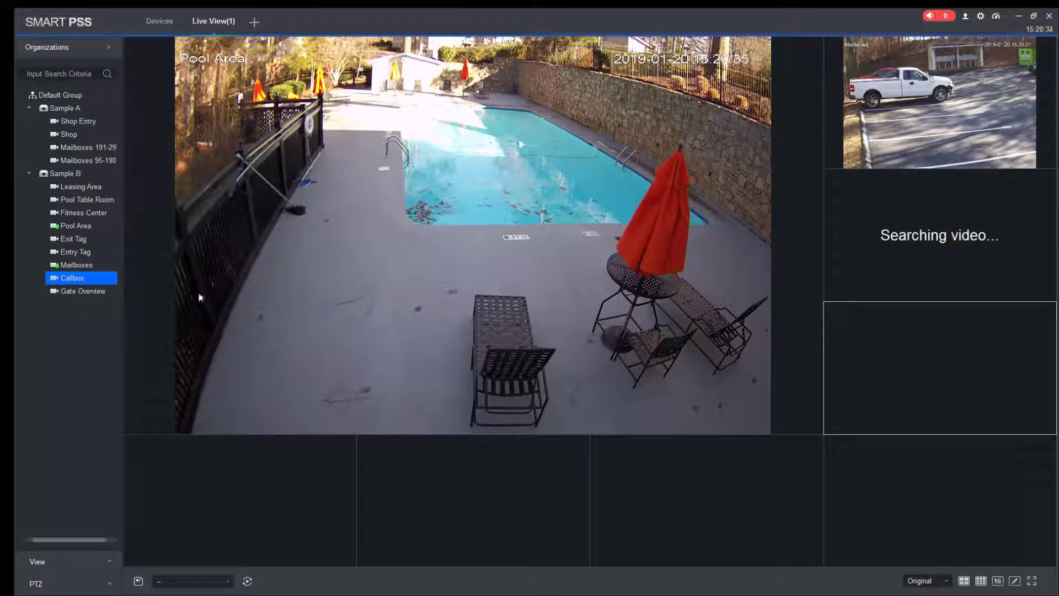
pyautogui.moveTo(72, 290); pyautogui.dragTo(928, 355)
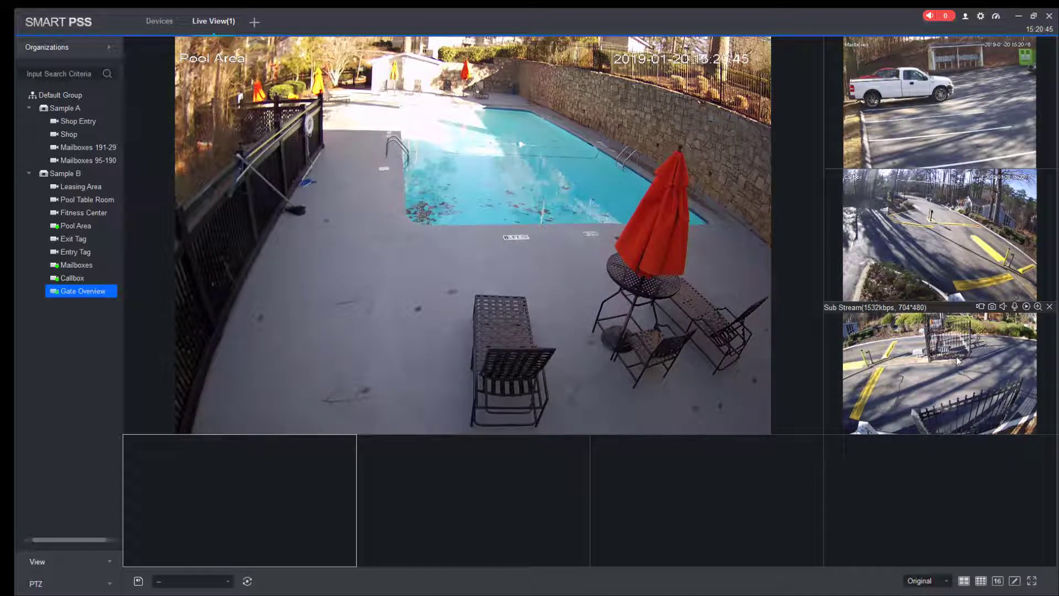
pyautogui.click(943, 240)
pyautogui.moveTo(607, 221); pyautogui.dragTo(608, 222)
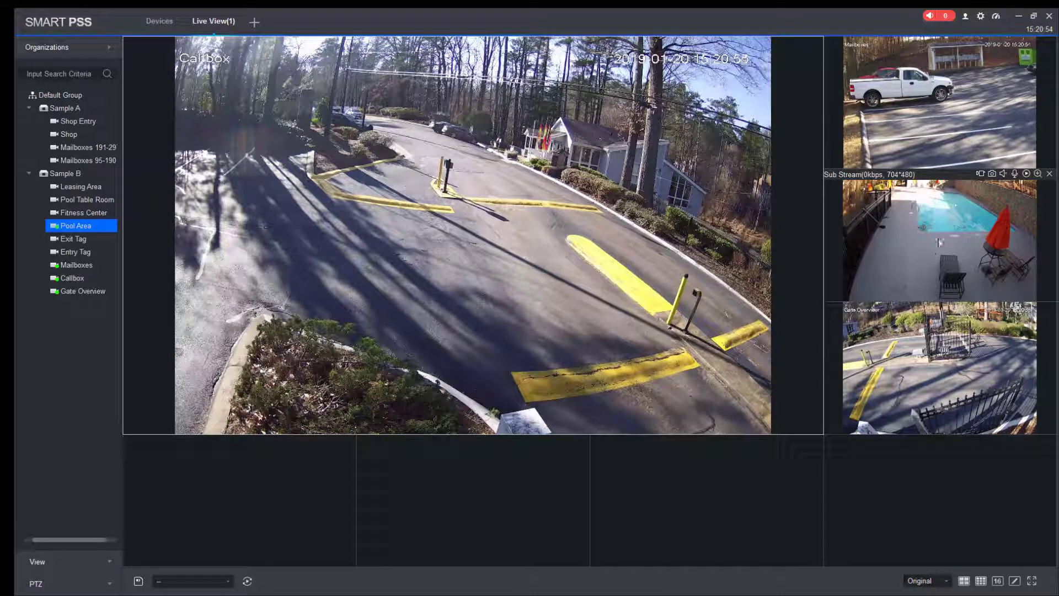
pyautogui.moveTo(938, 230); pyautogui.dragTo(573, 218)
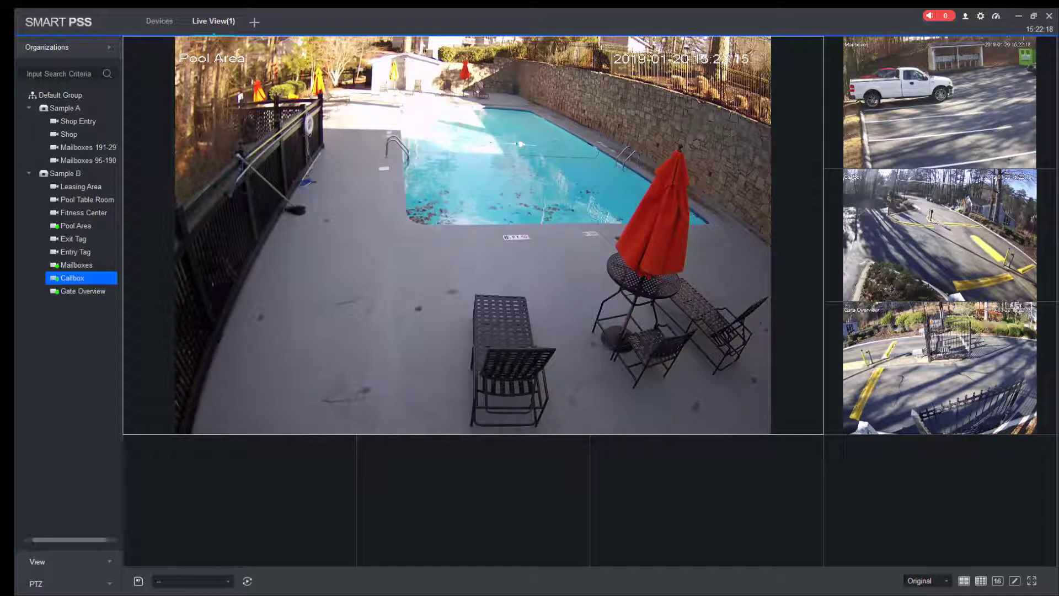
pyautogui.moveTo(839, 401)
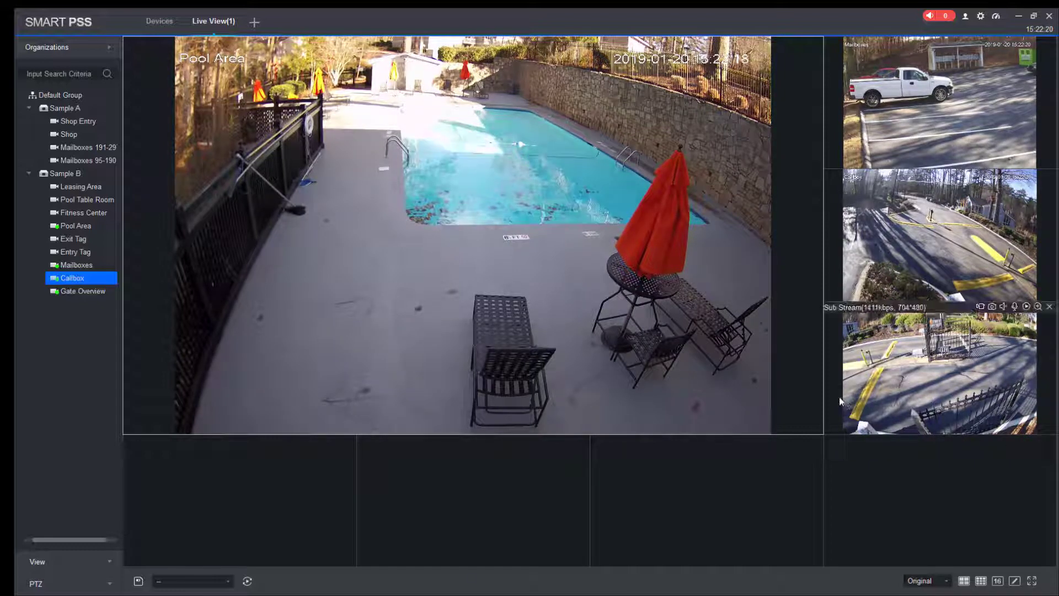
pyautogui.moveTo(634, 298)
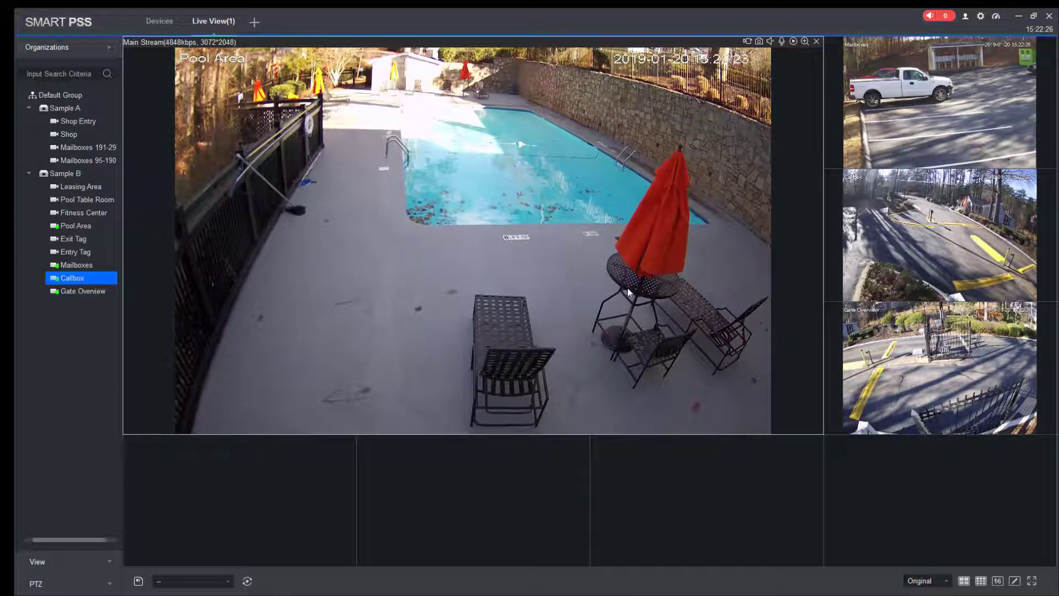
# Save the eight-pane camera layout as a view named Test2 under Default Group.
pyautogui.click(139, 582)
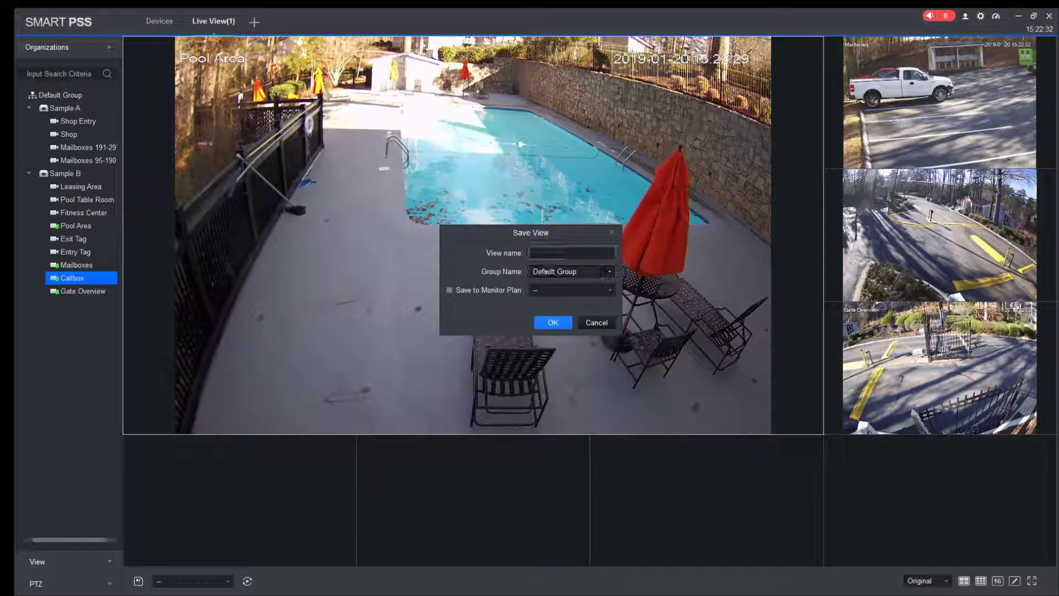
pyautogui.click(549, 254)
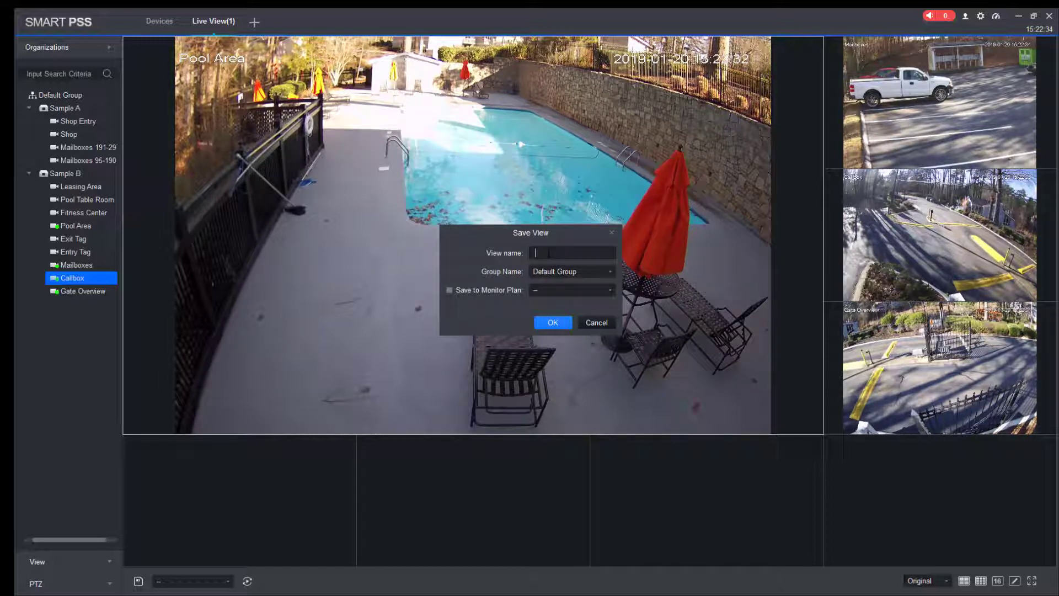
pyautogui.write('Test')
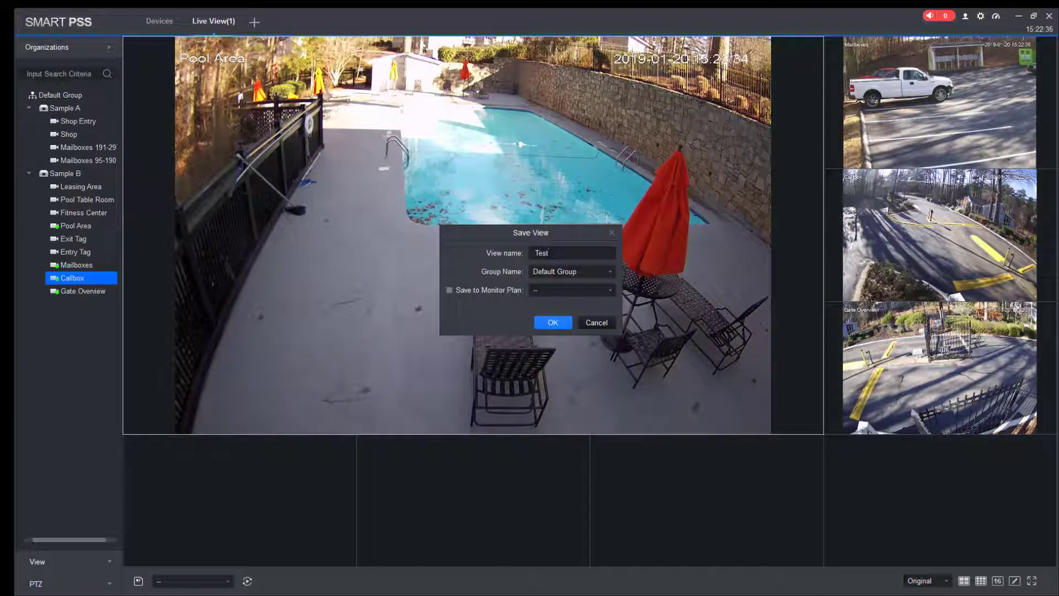
pyautogui.write('2')
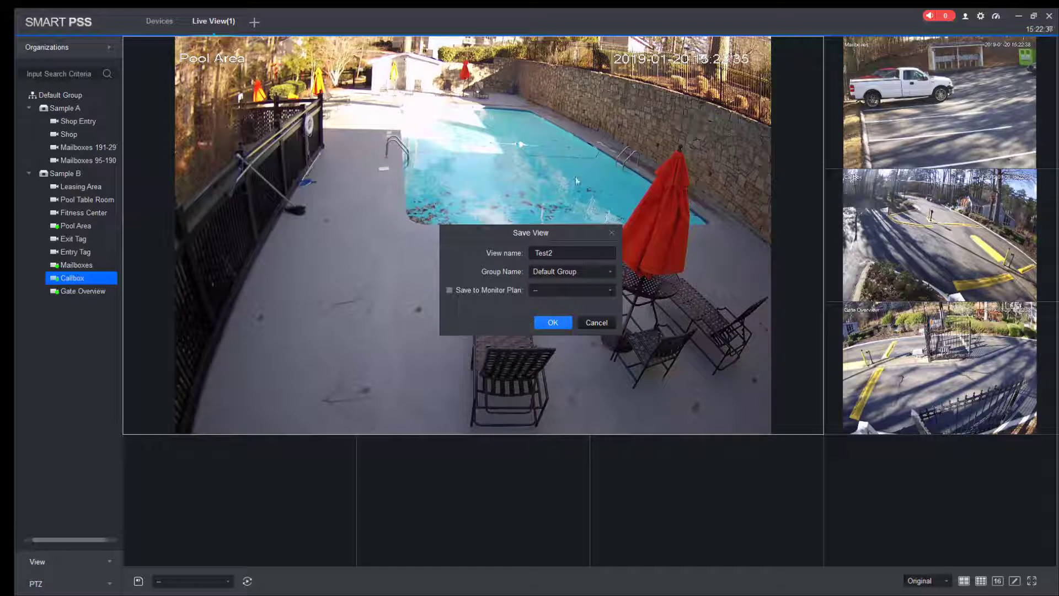
pyautogui.click(552, 322)
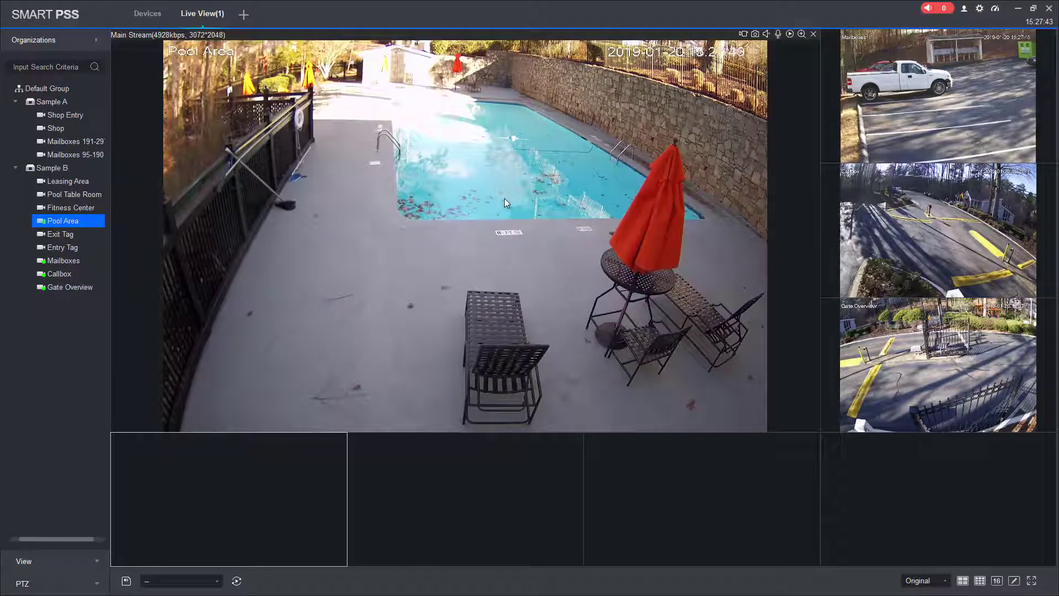
# Close all video windows and confirm.
pyautogui.rightClick(504, 198)
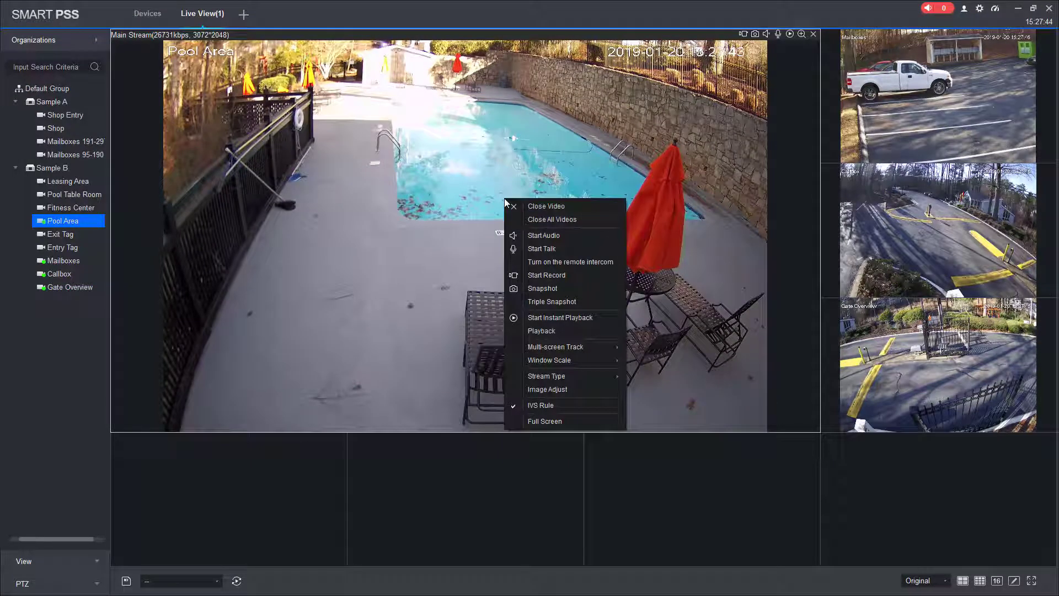
pyautogui.click(544, 216)
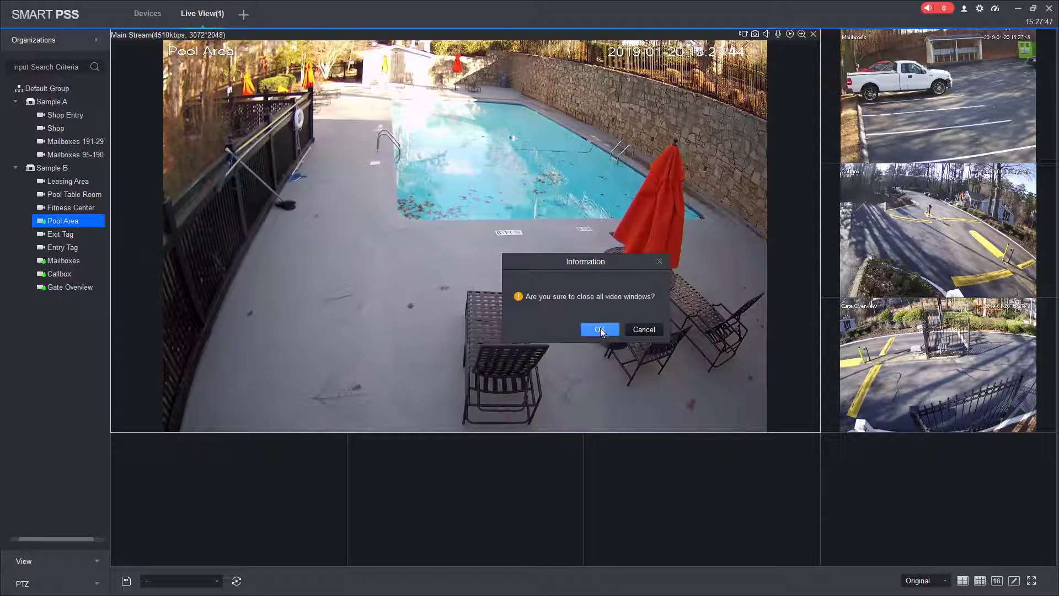
pyautogui.click(600, 329)
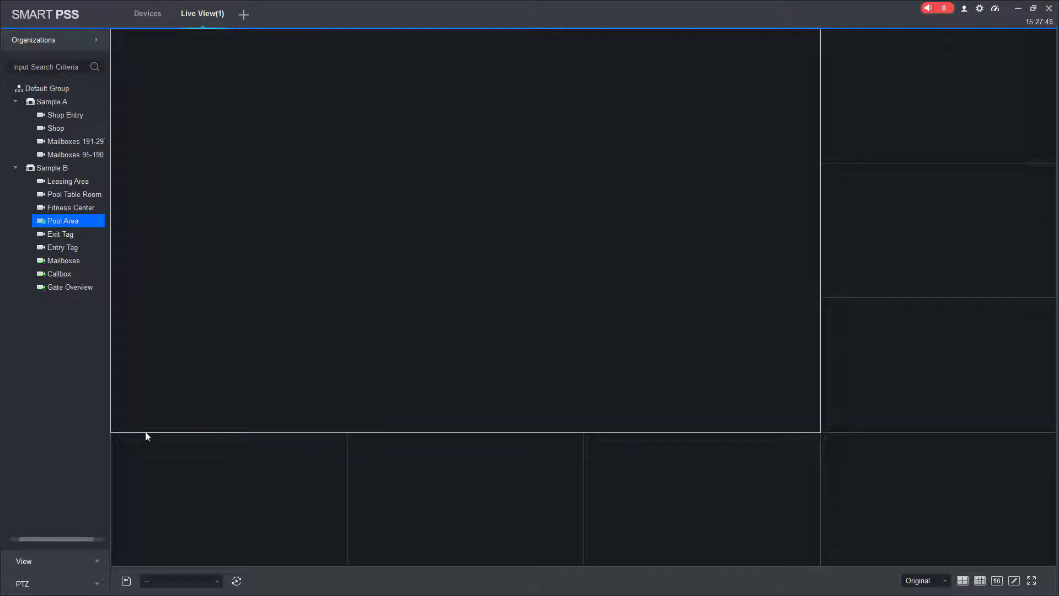
# Reload the saved Test2 view from Default Group in the View panel.
pyautogui.click(95, 561)
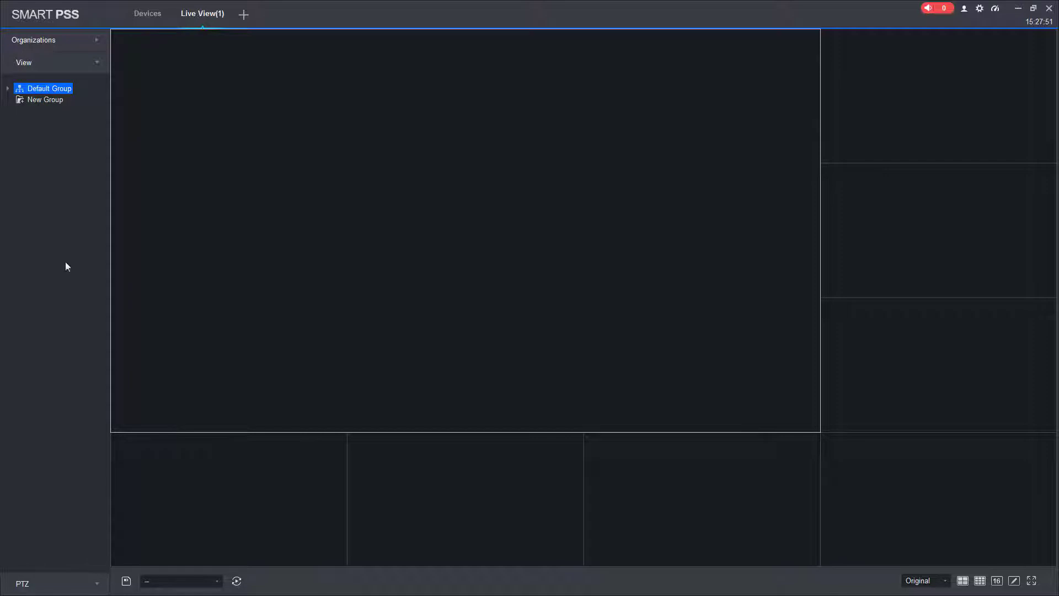
pyautogui.doubleClick(20, 92)
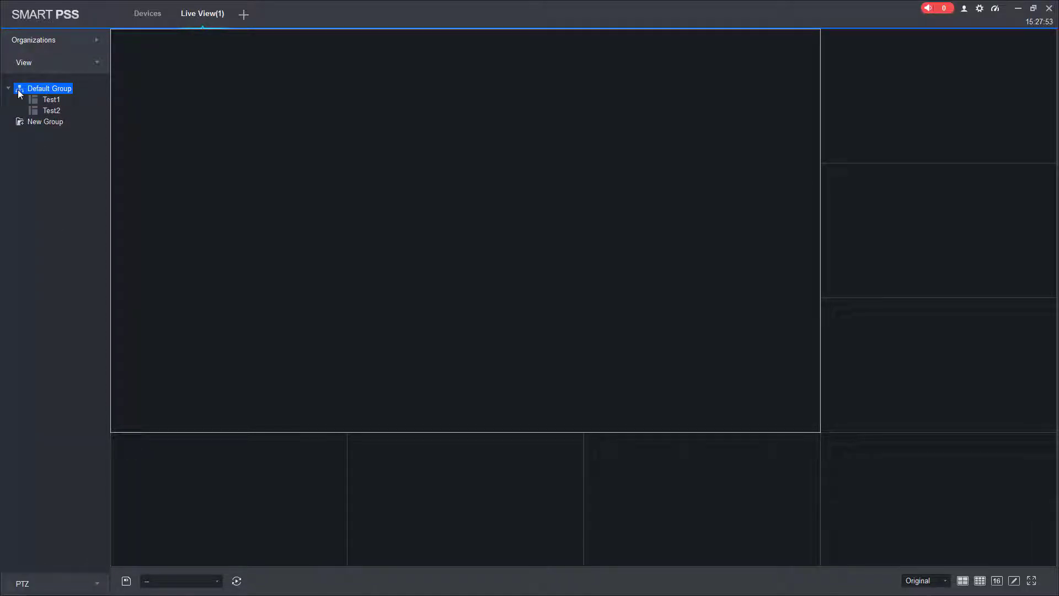
pyautogui.doubleClick(49, 110)
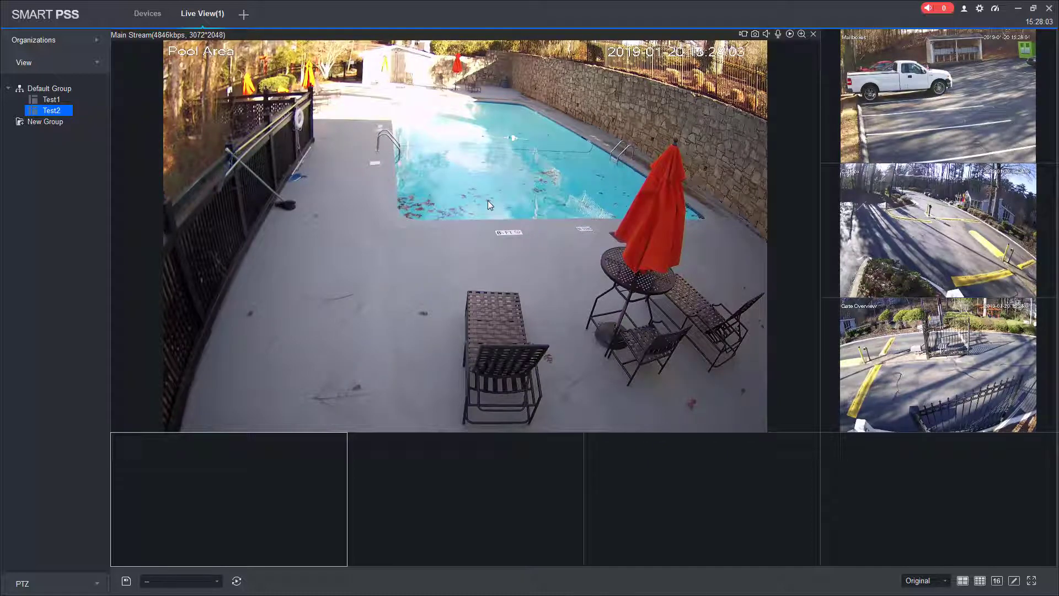
# Load saved view Test1 from Default Group, showing Callbox, Gate Overview and Fitness Center.
pyautogui.doubleClick(54, 101)
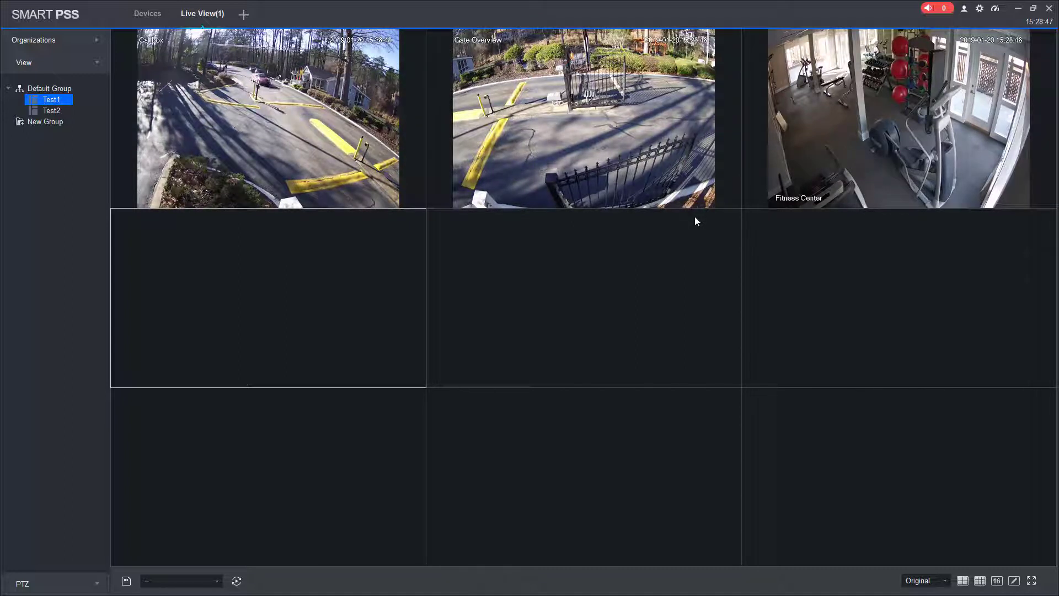
pyautogui.moveTo(713, 138)
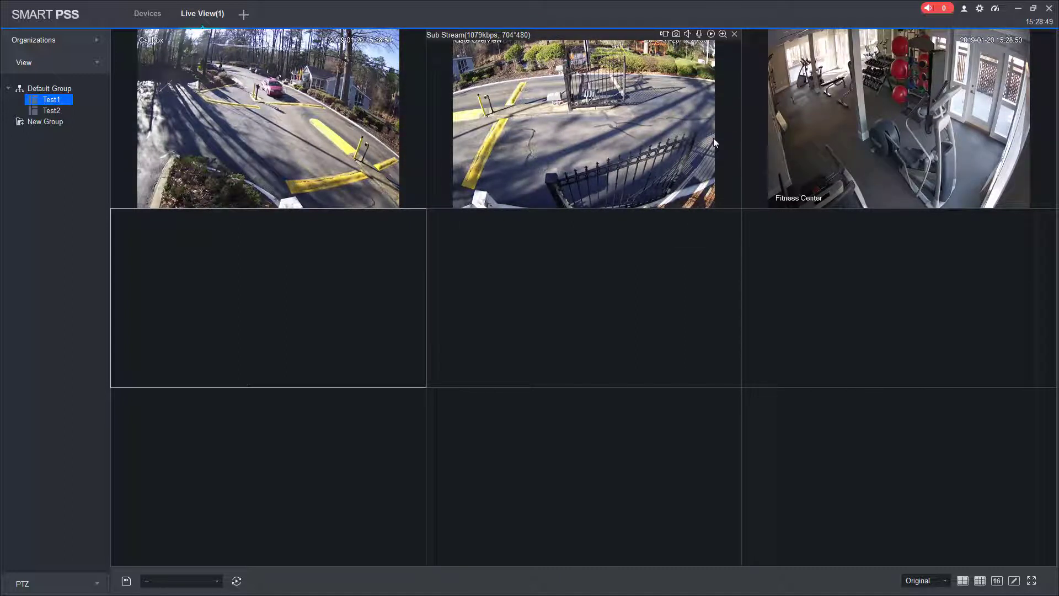